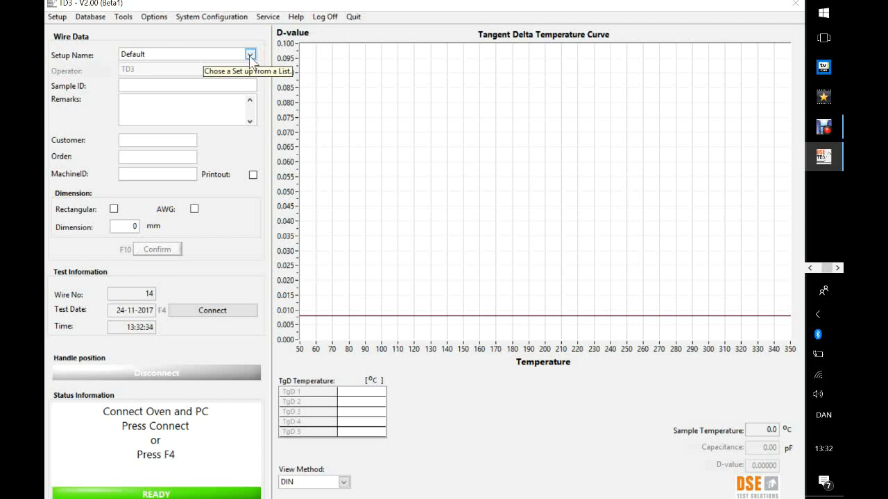
- Examine the available setups and the wire data fields for sample ID, remarks, order, machine ID, printout and dimension
left_click(250, 54)
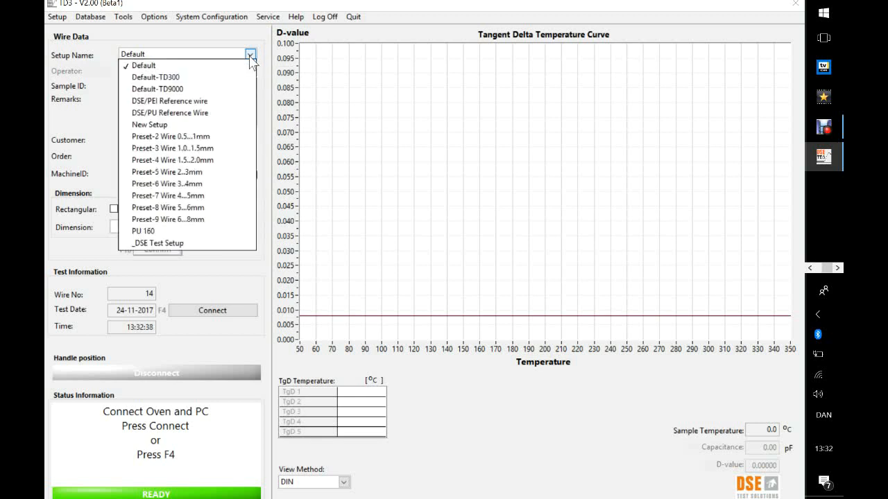
left_click(250, 55)
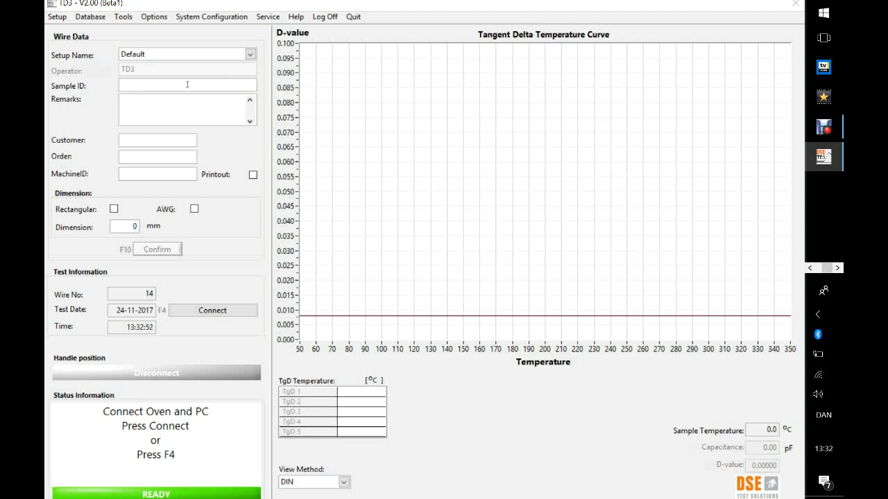
left_click(187, 85)
left_click(209, 101)
left_click(161, 156)
left_click(170, 175)
left_click(253, 176)
left_click(254, 176)
double_click(134, 226)
left_click(209, 228)
left_click(114, 208)
- Open the new/update setup dialog and load the "_DSE Test Setup" template
left_click(56, 20)
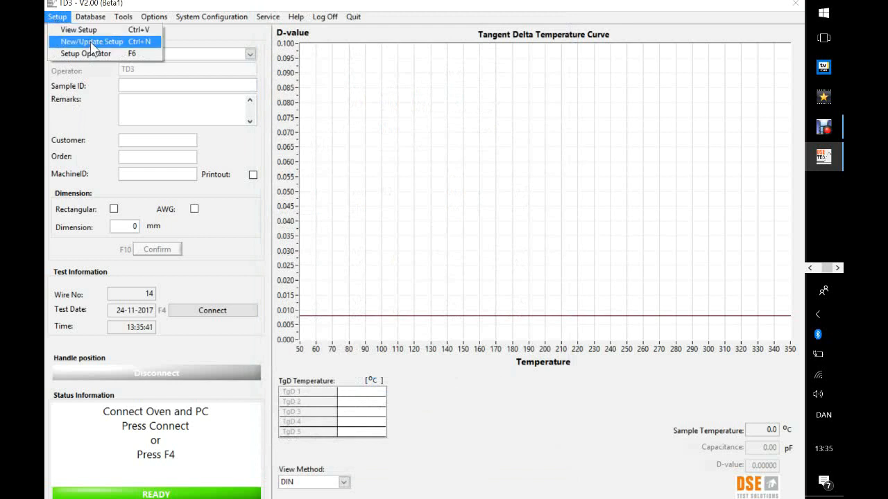
left_click(92, 42)
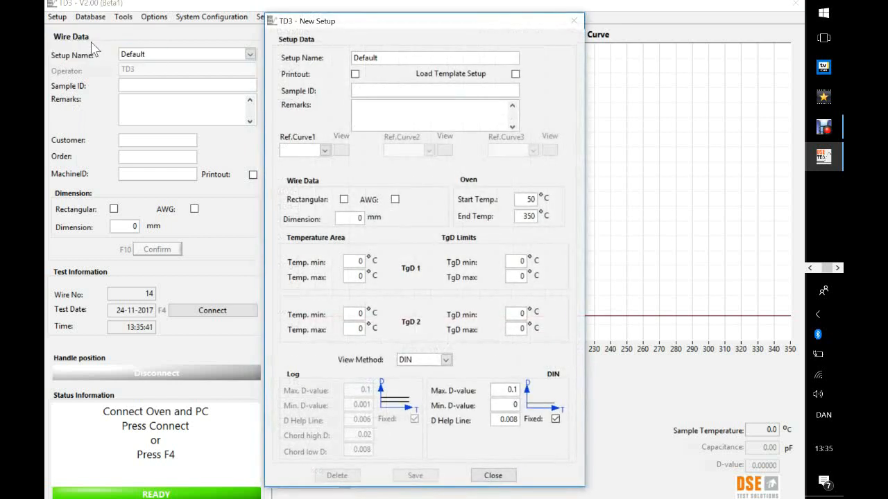
left_click(516, 74)
left_click(514, 59)
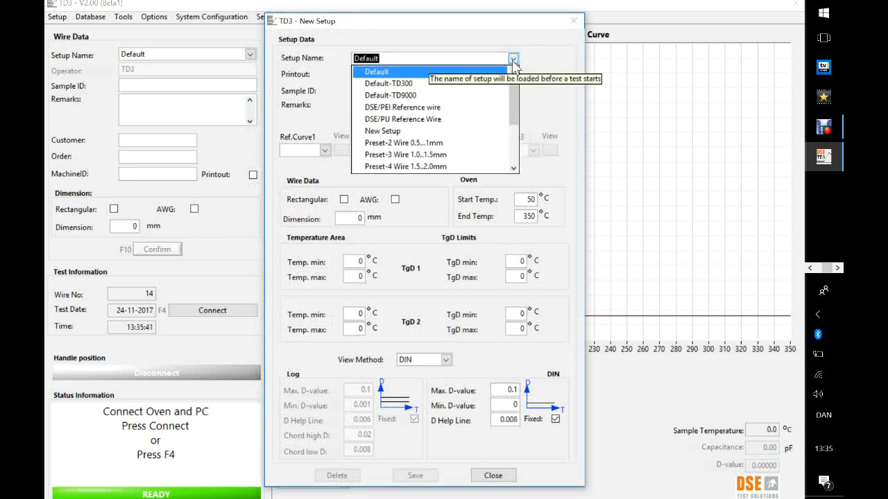
left_click_drag(516, 119, 517, 154)
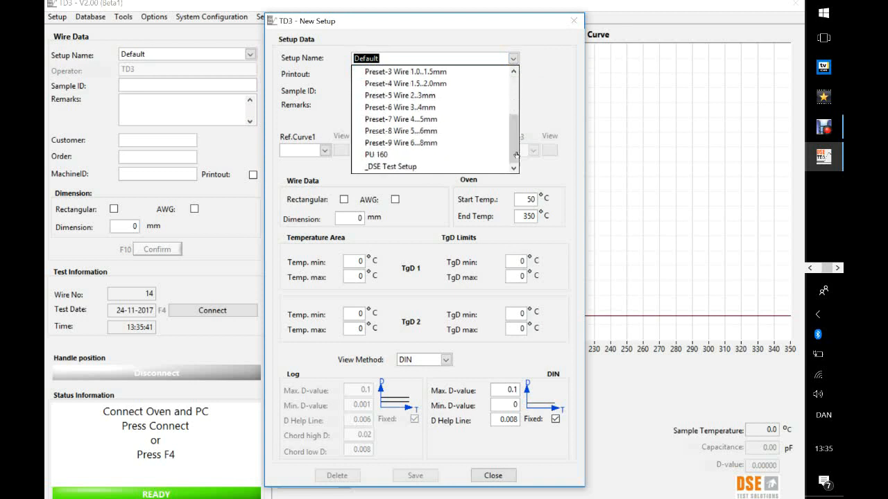
left_click(452, 169)
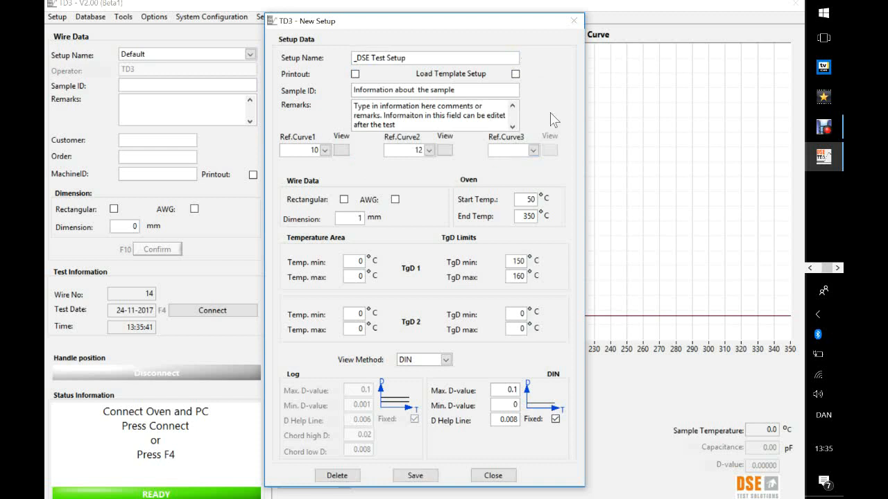
- Review the choices for reference curve 1, view the curve of wire 10, and close its printout
left_click(324, 152)
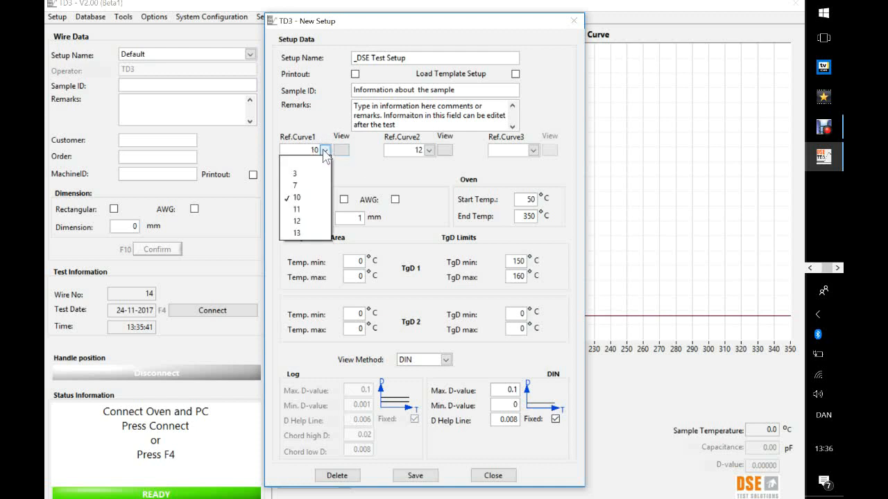
left_click(324, 152)
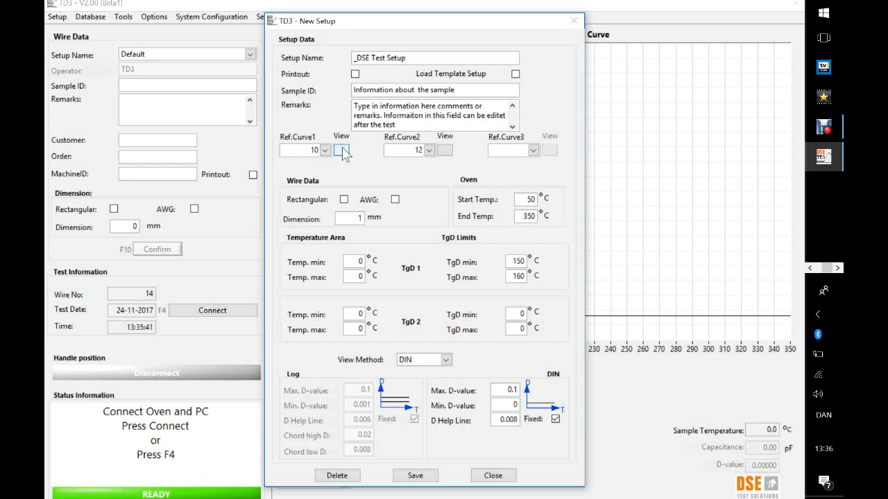
left_click(342, 151)
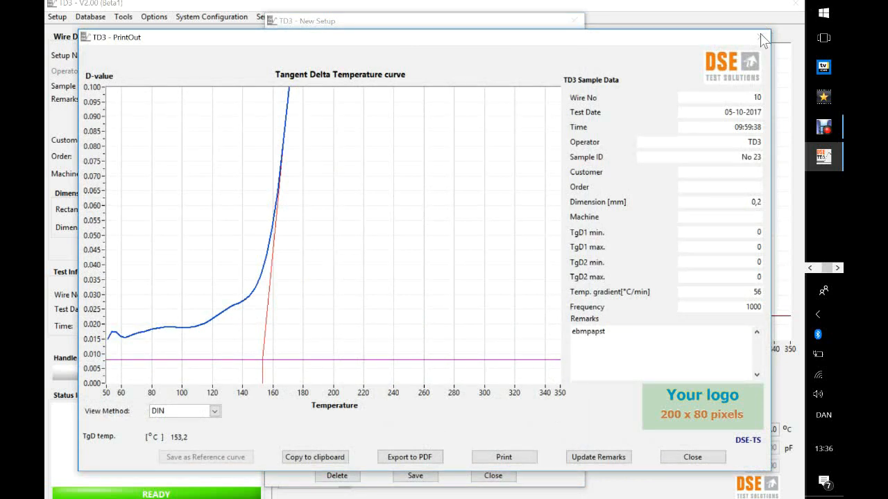
left_click(692, 458)
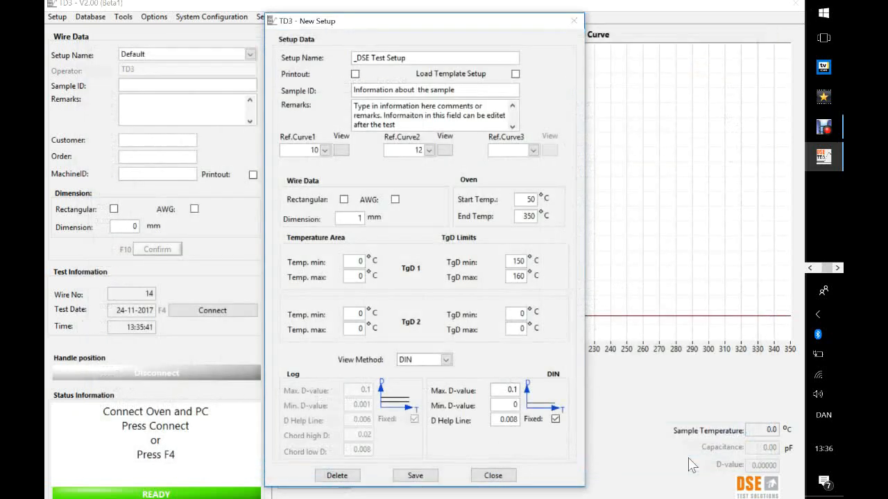
- Choose wire 10 as reference curve 1 and wire 12 as reference curve 2, and save over the existing setup
left_click(323, 151)
left_click(300, 198)
left_click(430, 150)
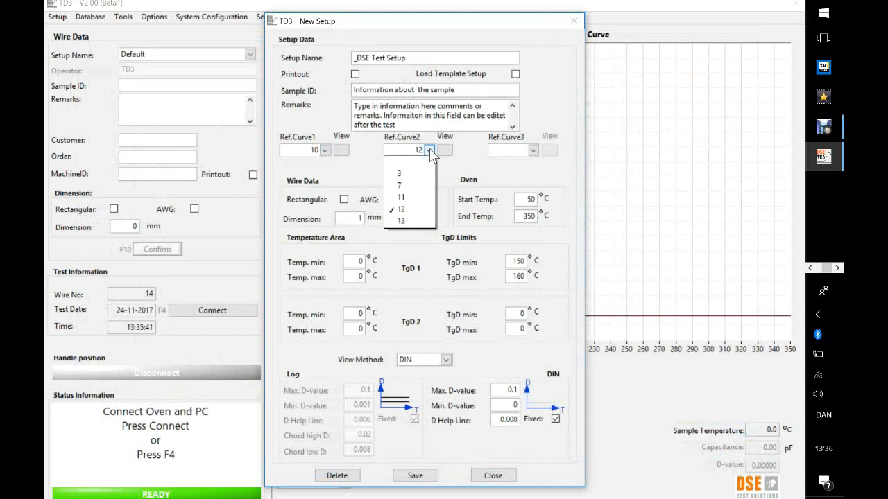
left_click(414, 209)
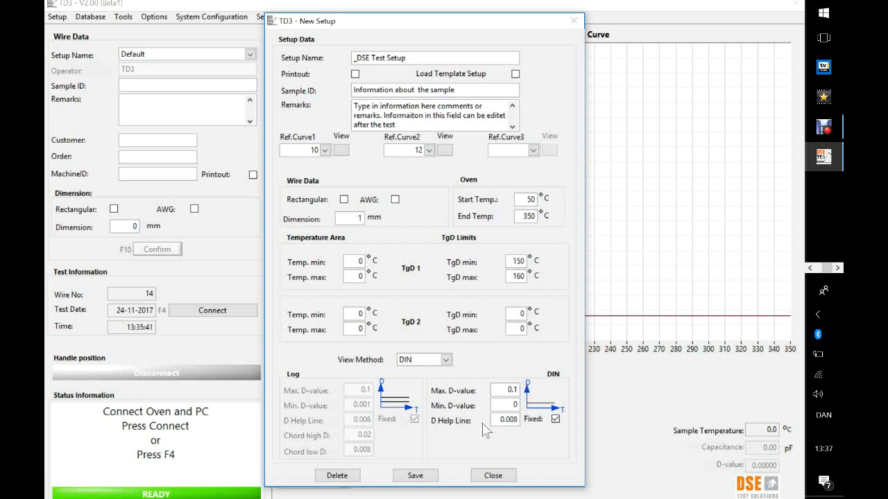
left_click(415, 475)
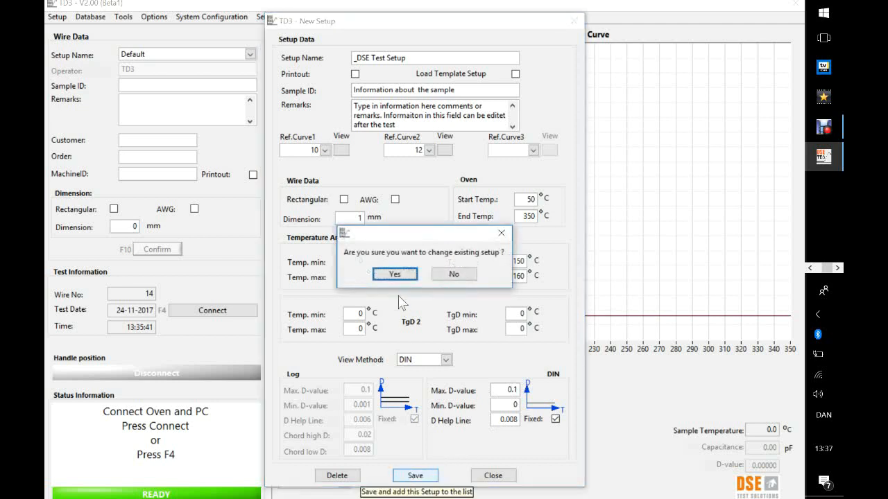
left_click(393, 275)
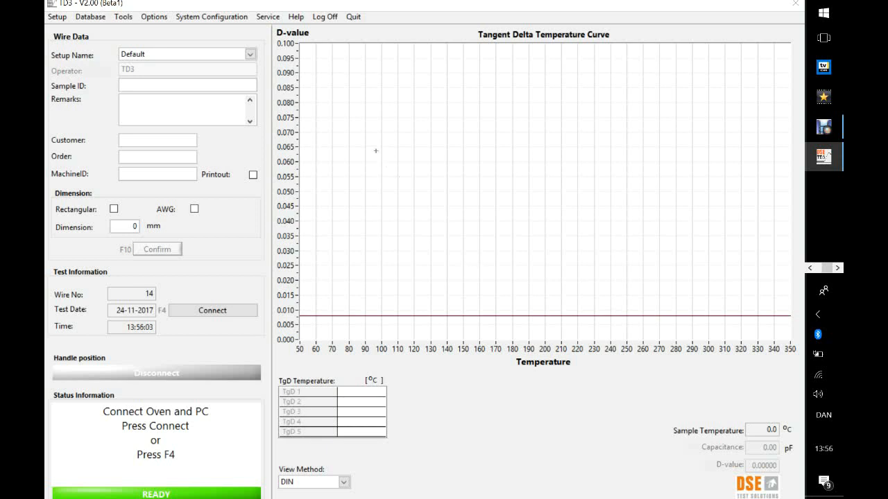
- Open the wire data search and review the time ranges offered by the simple search
left_click(93, 19)
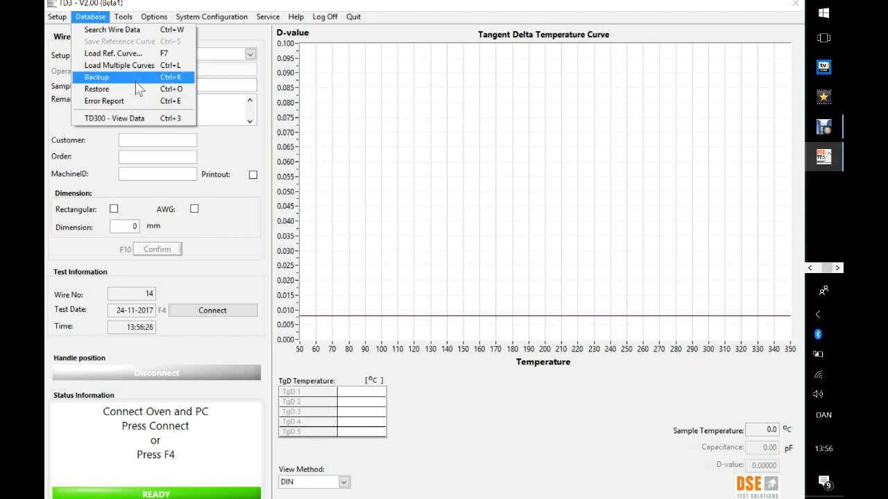
left_click(131, 36)
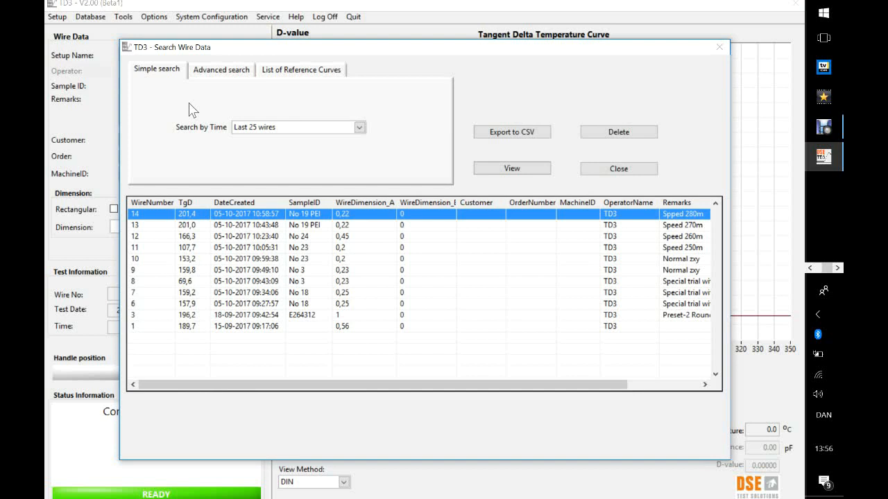
left_click(302, 129)
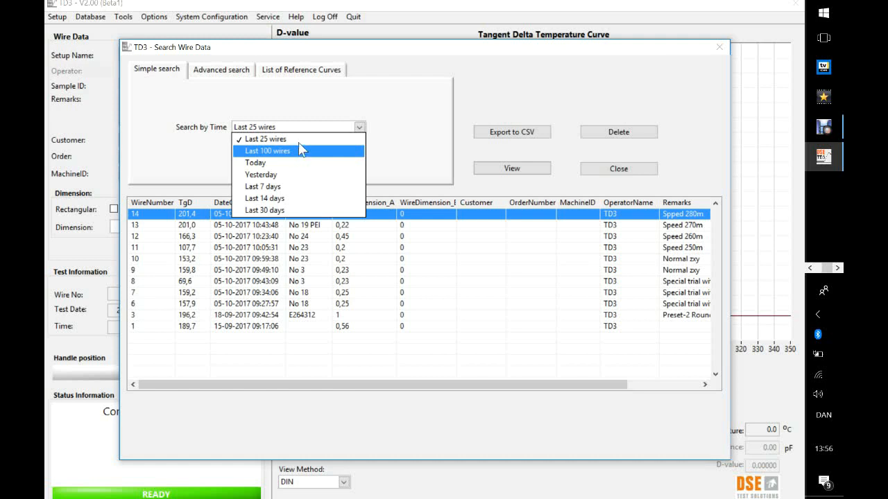
left_click(314, 130)
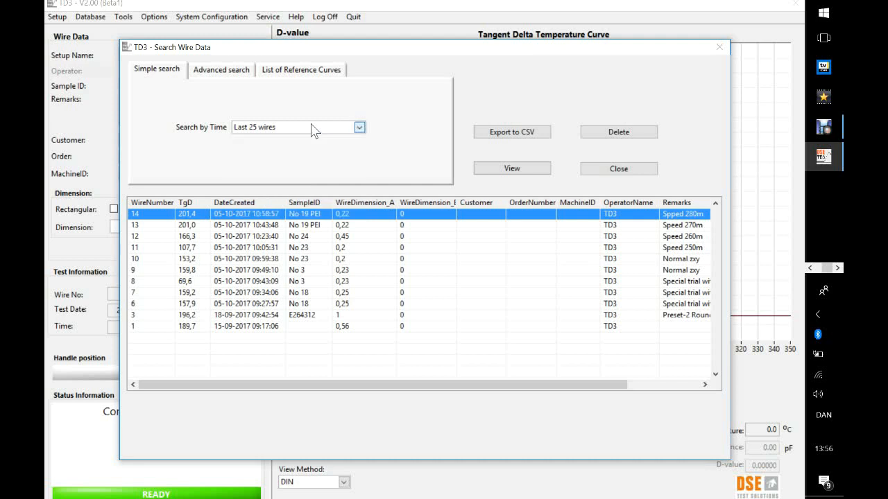
- Examine the advanced search criteria and the list of reference curves in the wire data search
left_click(225, 75)
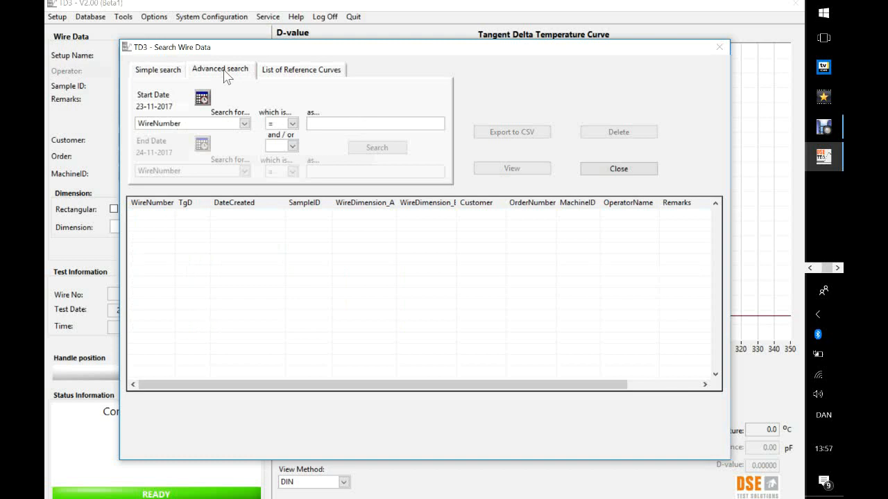
left_click(244, 125)
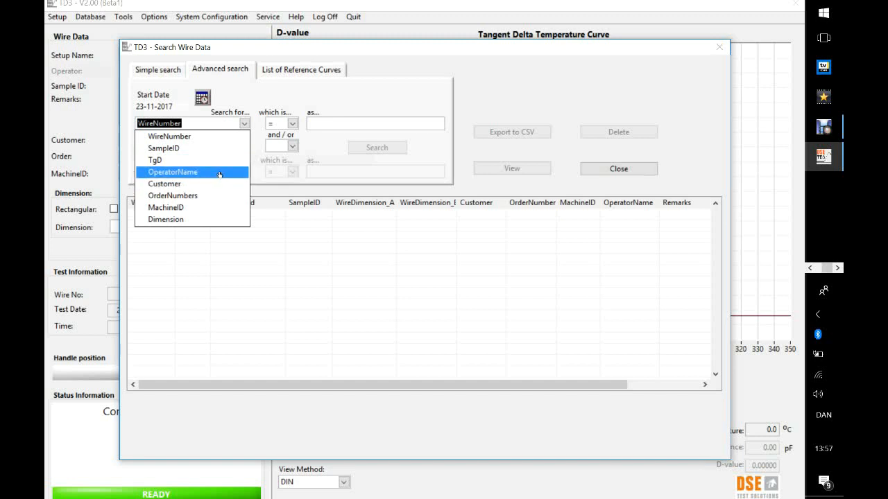
left_click(288, 93)
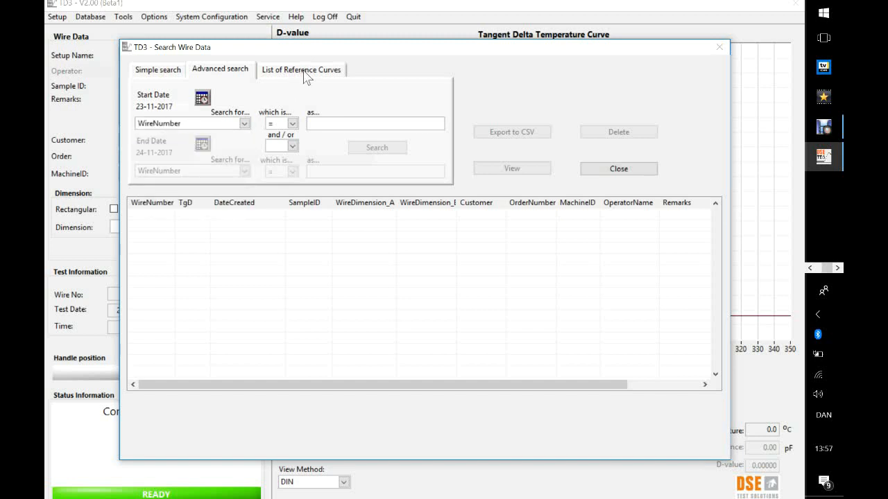
left_click(306, 72)
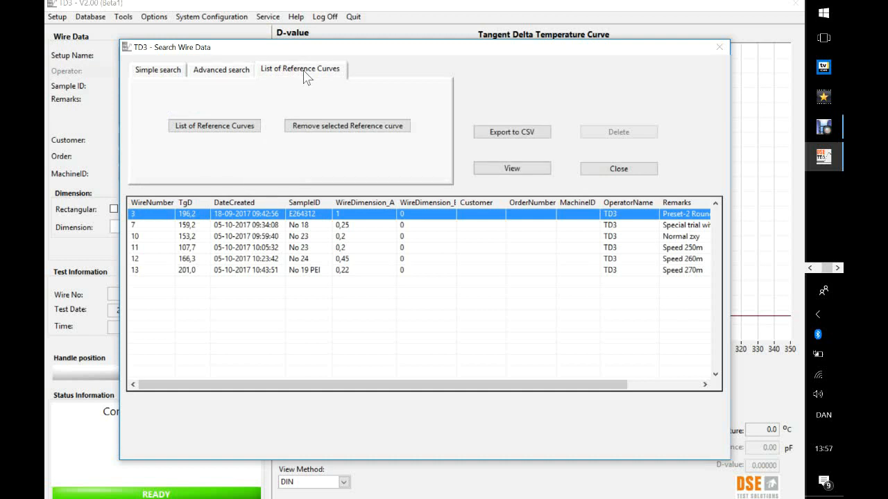
- Return to the simple search results and view the record of wire 14
left_click(162, 72)
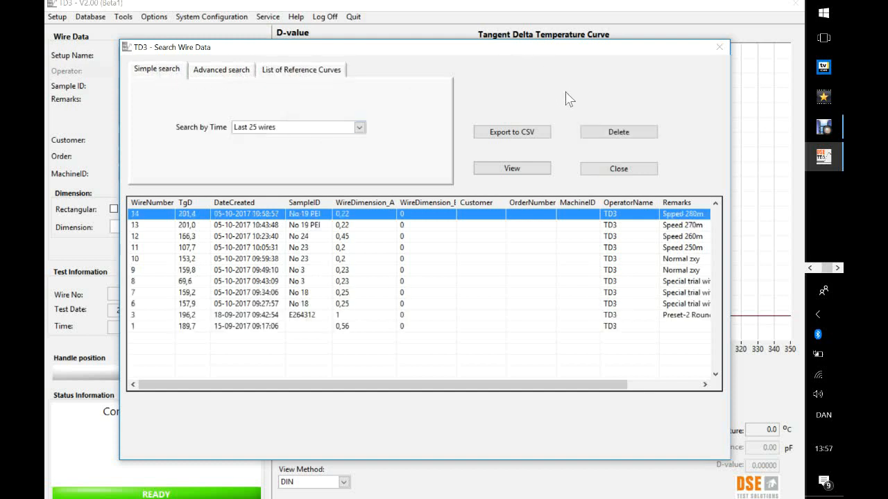
left_click(224, 228)
left_click(255, 218)
left_click(530, 168)
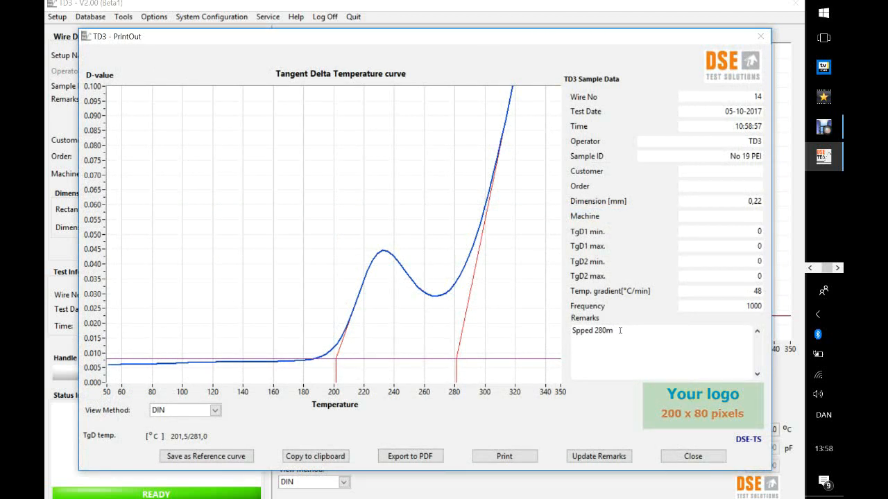
- Correct the remarks of wire 14 to "Speed 280m", save them, and close the printout
left_click(598, 457)
left_click(342, 227)
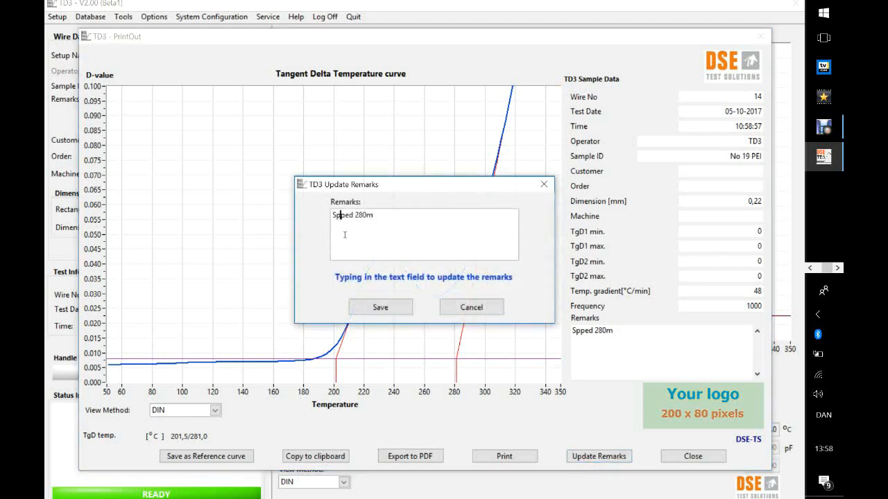
key("Delete")
type("e")
left_click(380, 307)
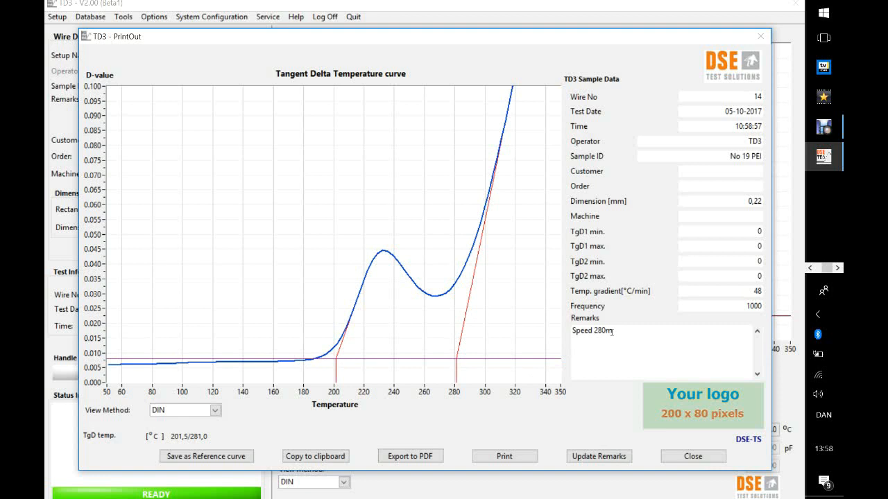
double_click(742, 230)
left_click(683, 457)
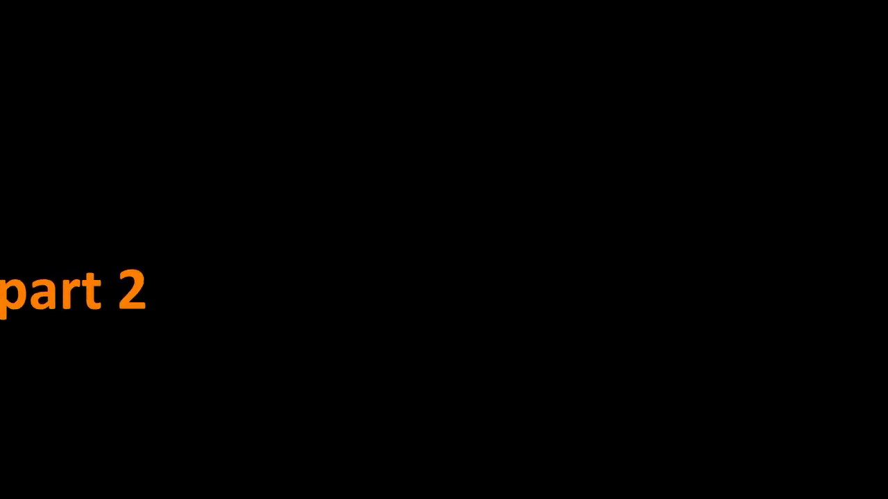